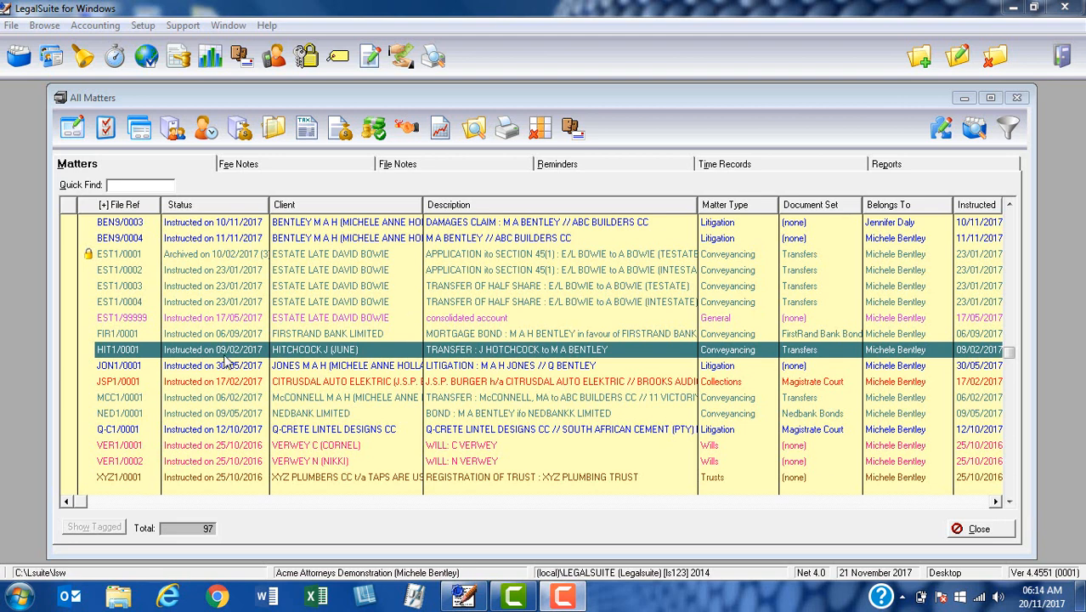
Open the bond Defaults dialog from All Matters via Setup > Conveyancing > Bonds > Defaults
{"action": "left_click", "coordinate": [224, 354]}
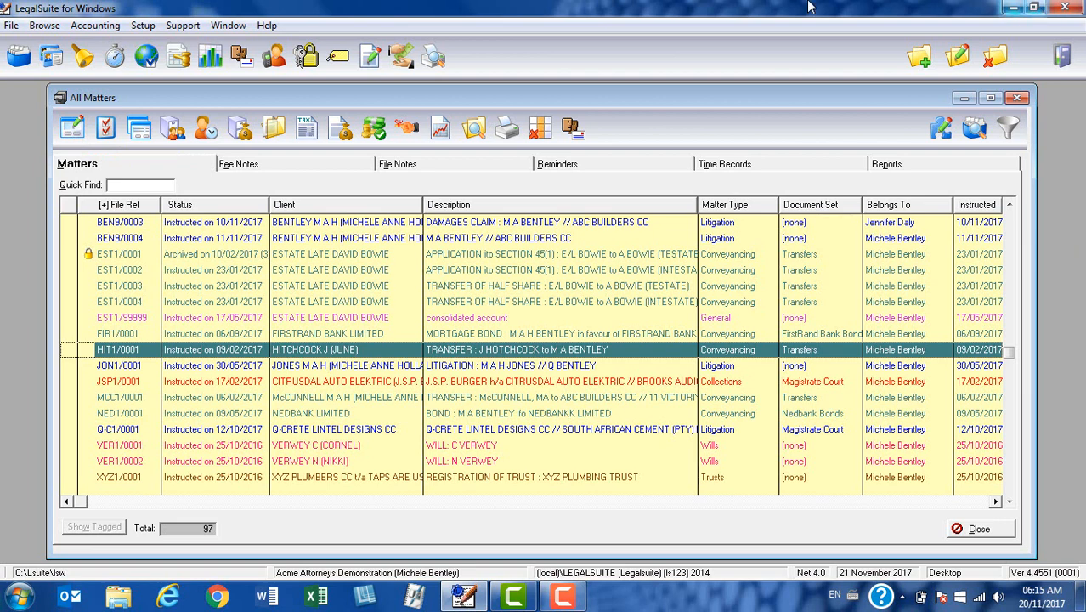
{"action": "left_click", "coordinate": [143, 25]}
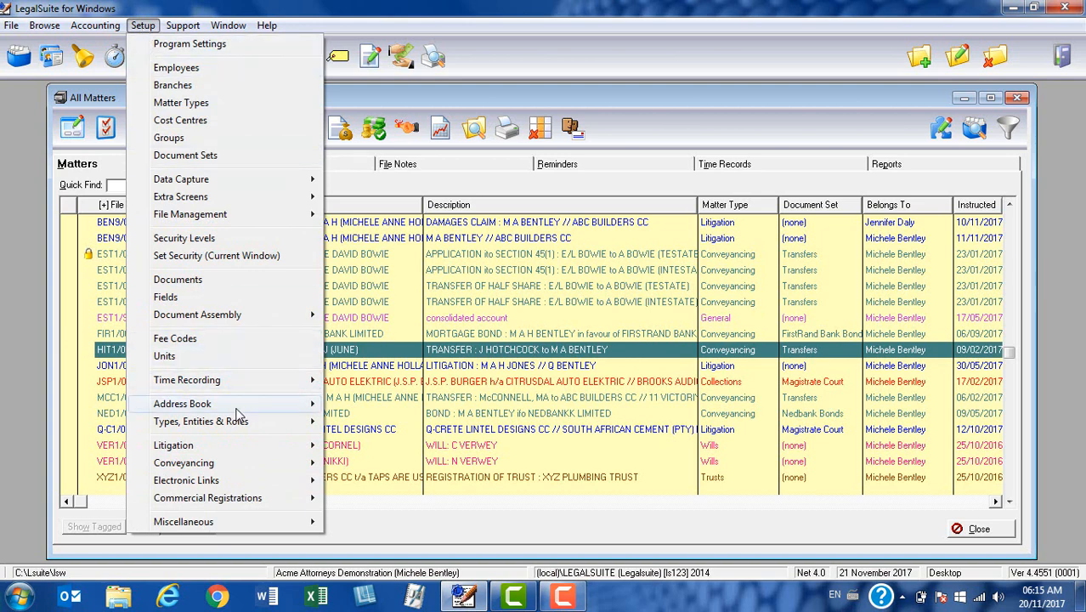
{"action": "mouse_move", "coordinate": [236, 473]}
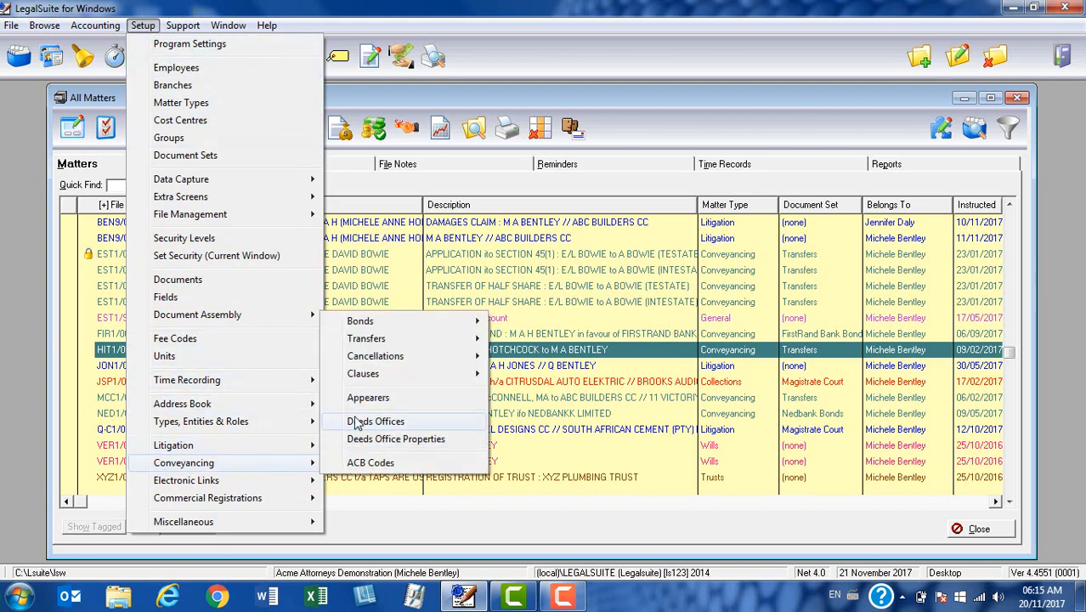
{"action": "mouse_move", "coordinate": [387, 327]}
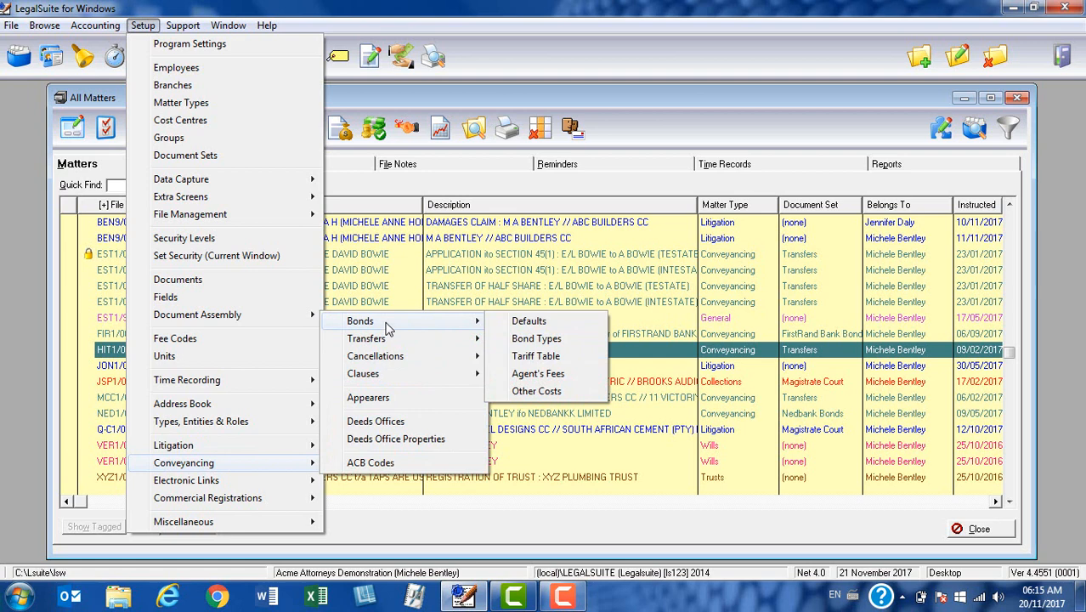
{"action": "left_click", "coordinate": [528, 327]}
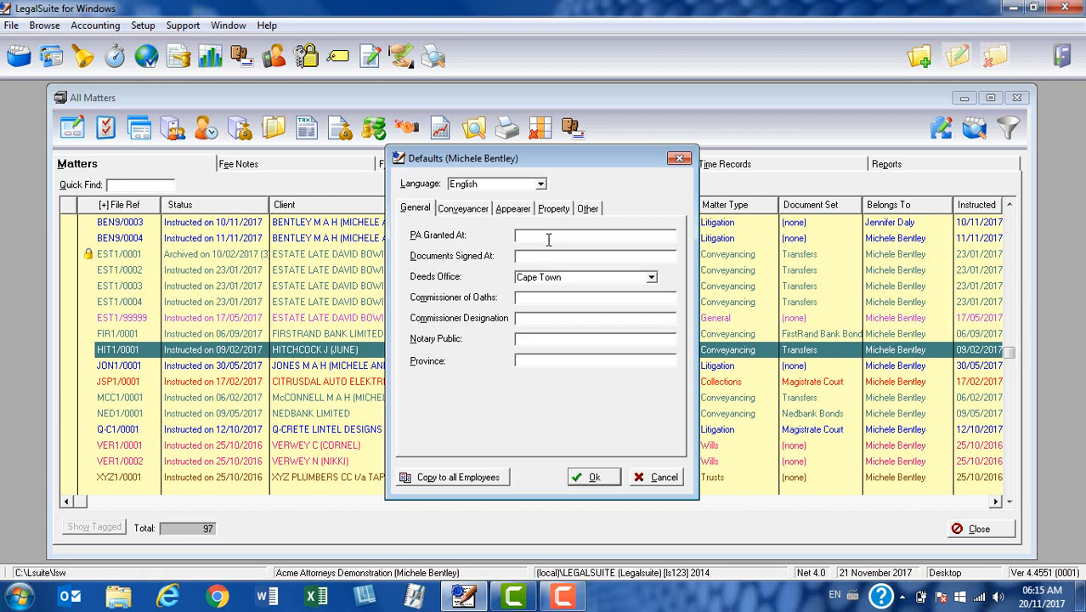
Enter CAPE TOWN in both PA Granted At and Documents Signed At
{"action": "key", "text": "Tab"}
{"action": "type", "text": "CAPE TOWN"}
{"action": "key", "text": "Tab"}
{"action": "type", "text": "CAPE TOWN"}
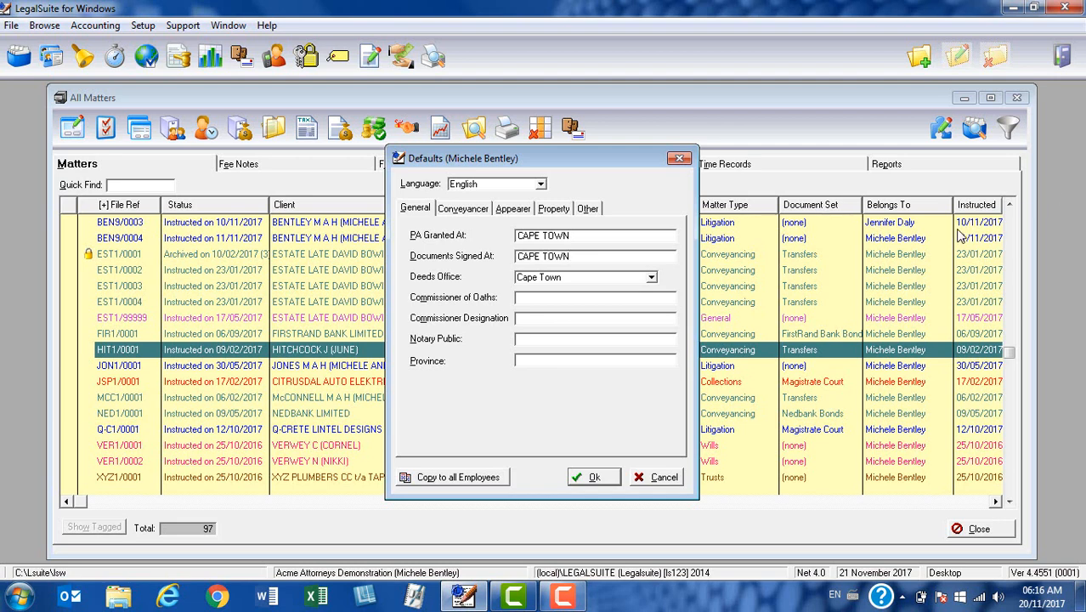
Keep Cape Town selected in the Deeds Office dropdown
{"action": "left_click", "coordinate": [651, 280]}
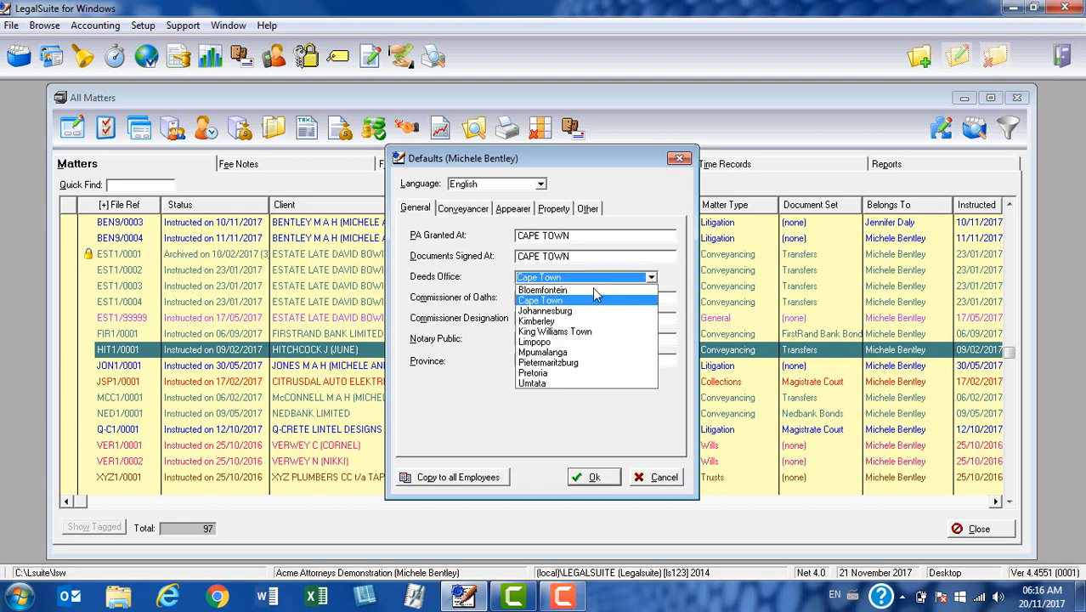
{"action": "scroll", "coordinate": [595, 294], "scroll_direction": "down", "scroll_amount": 1}
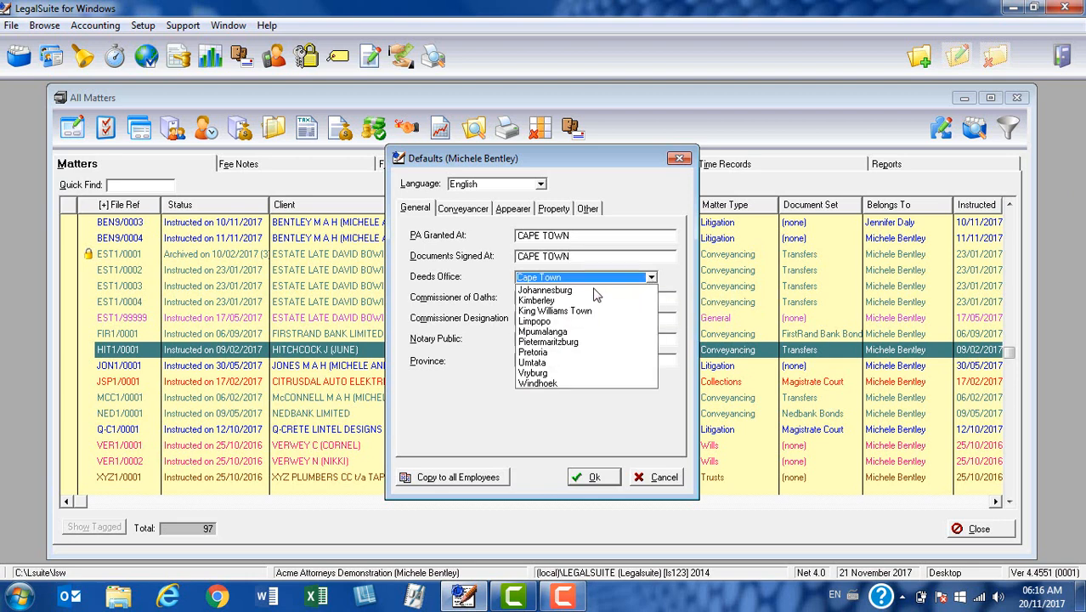
{"action": "scroll", "coordinate": [588, 367], "scroll_direction": "up", "scroll_amount": 1}
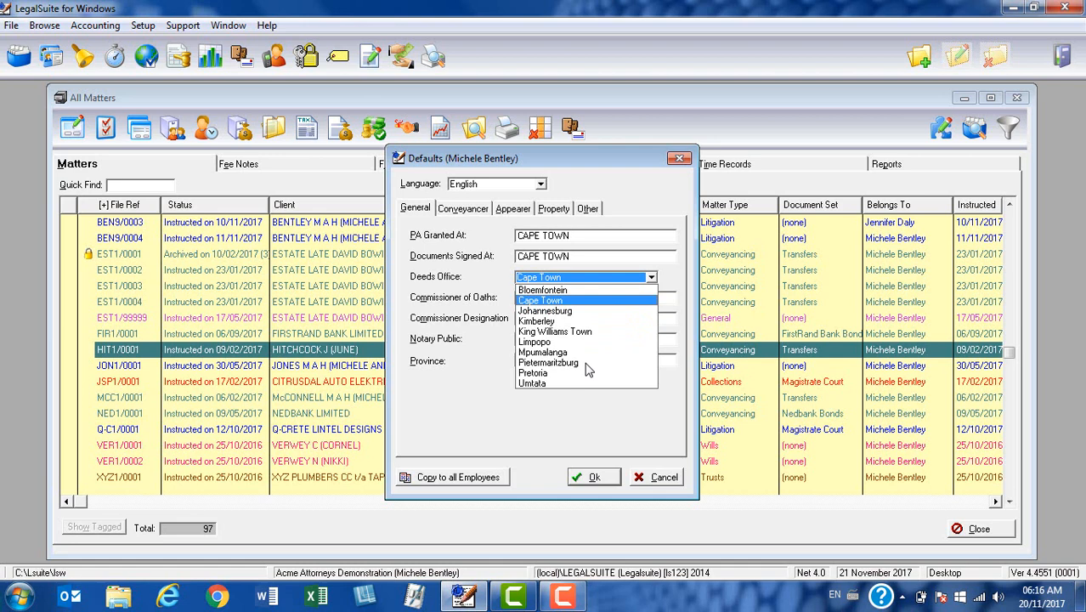
{"action": "left_click", "coordinate": [582, 301]}
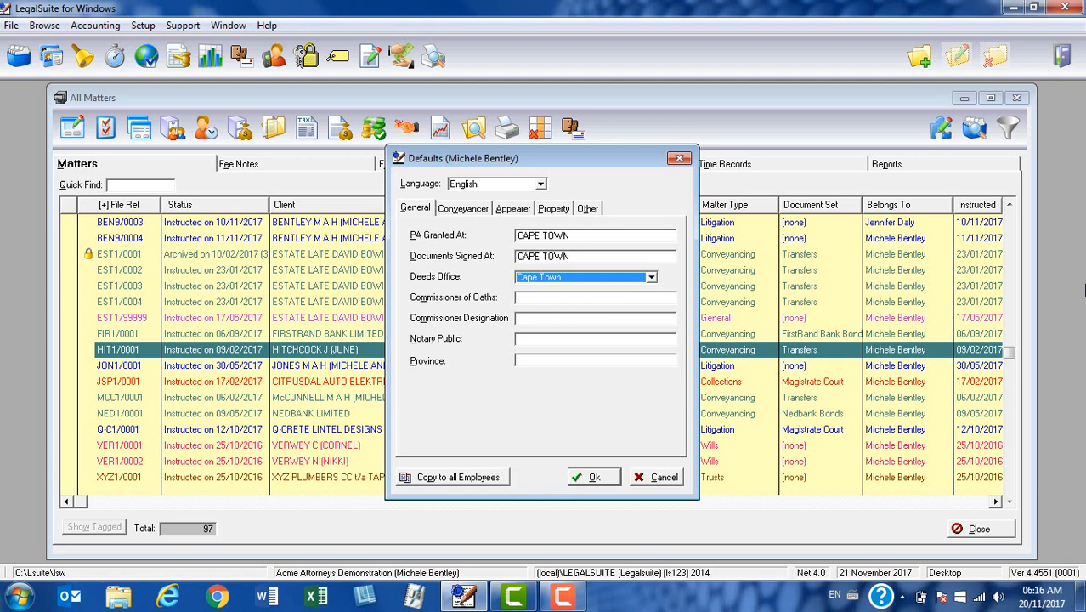
{"action": "left_click", "coordinate": [535, 298]}
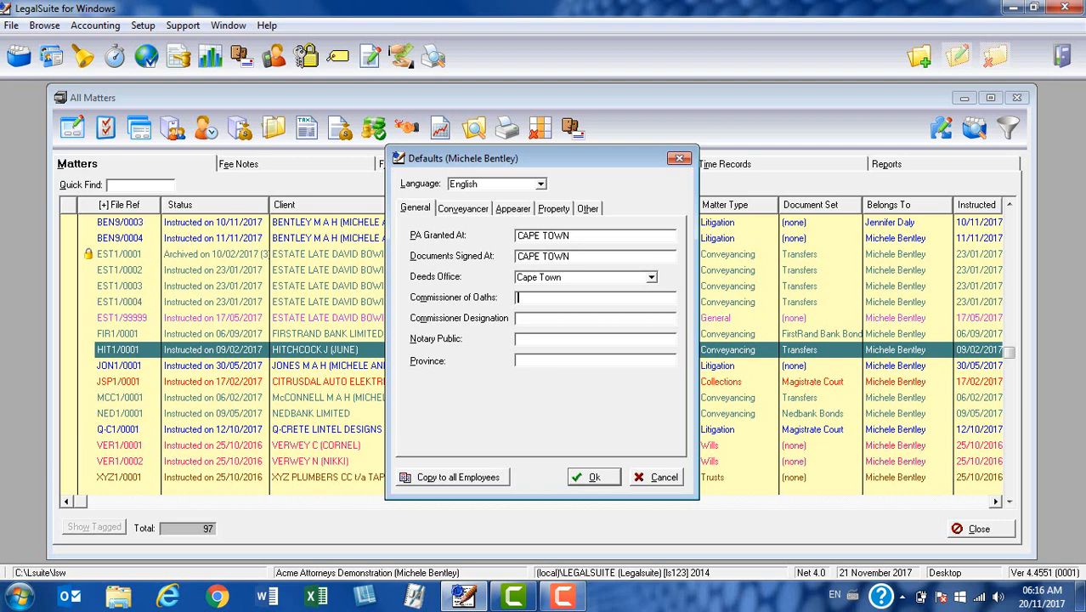
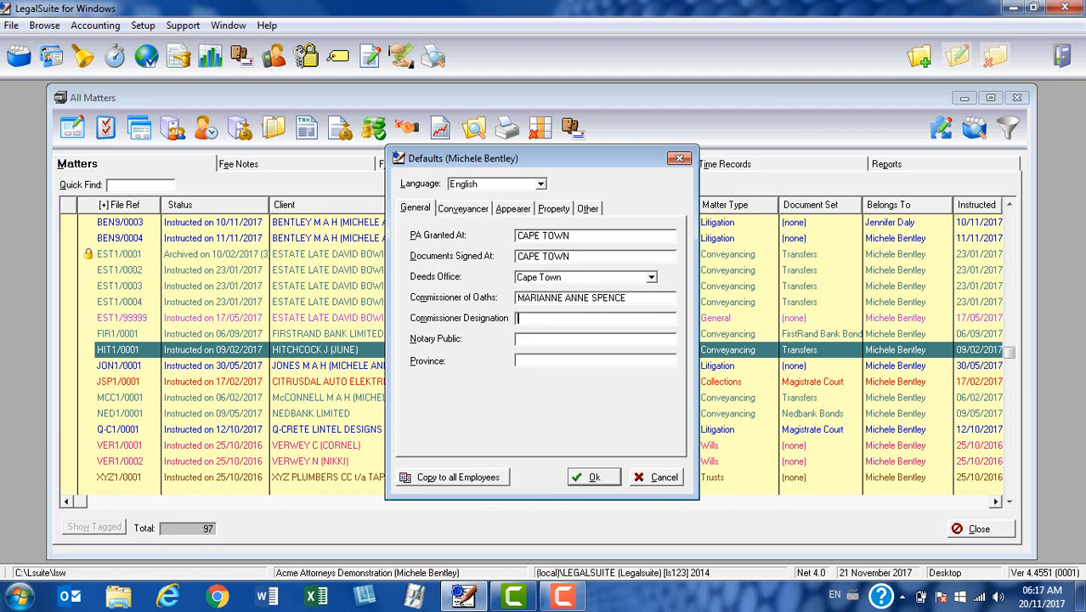
Enter the commissioner's name with designation PRACTICING ATTORNEY, the notary public's name, and province WESTERN CAPE
{"action": "type", "text": "PRACTICING ATTORNEY"}
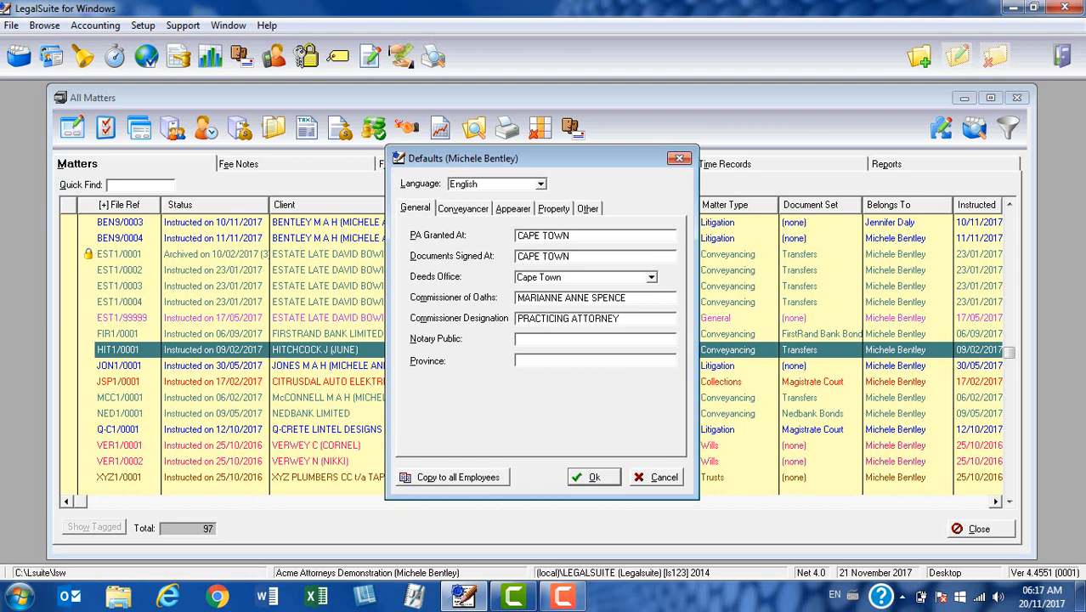
{"action": "key", "text": "Tab"}
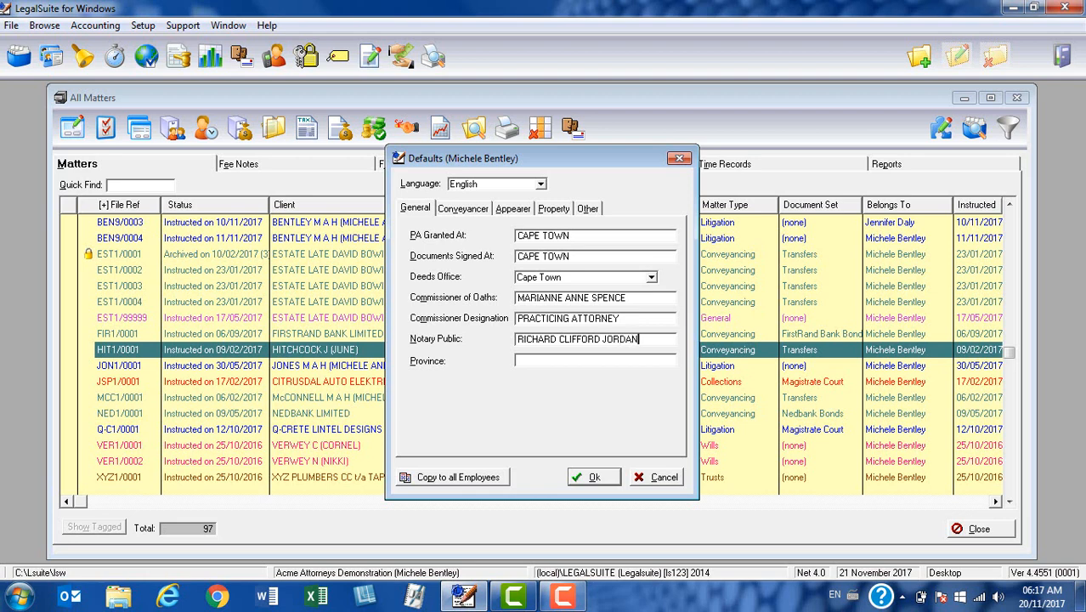
{"action": "key", "text": "Tab"}
{"action": "type", "text": "WESTERN CAPE"}
{"action": "left_click", "coordinate": [464, 212]}
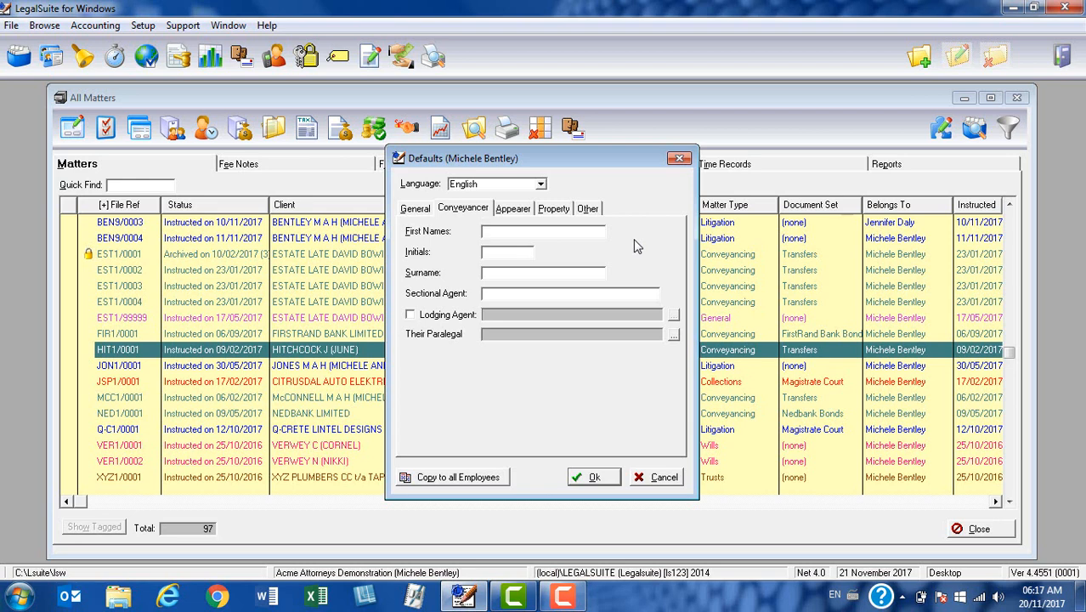
Fill in the conveyancer's first names, initials and surname, then the sectional agent's full name
{"action": "key", "text": "Tab"}
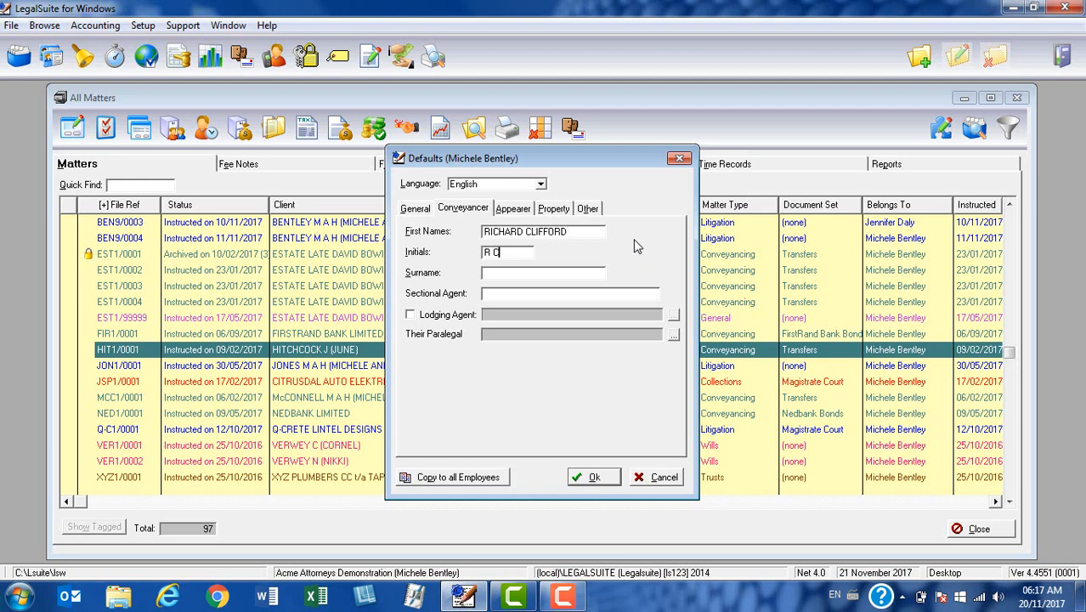
{"action": "key", "text": "Tab"}
{"action": "key", "text": "Tab"}
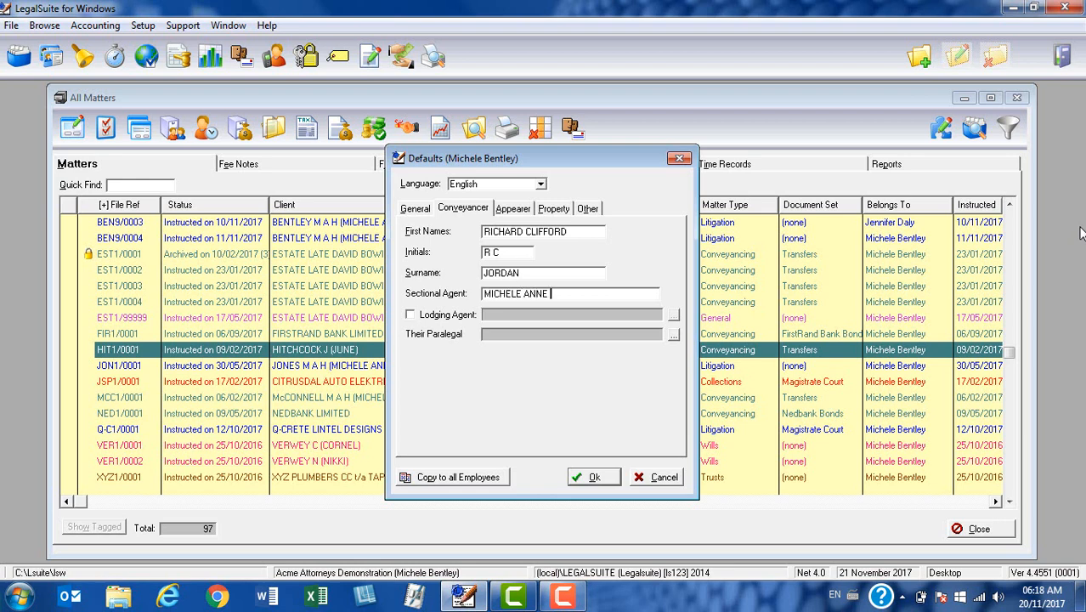
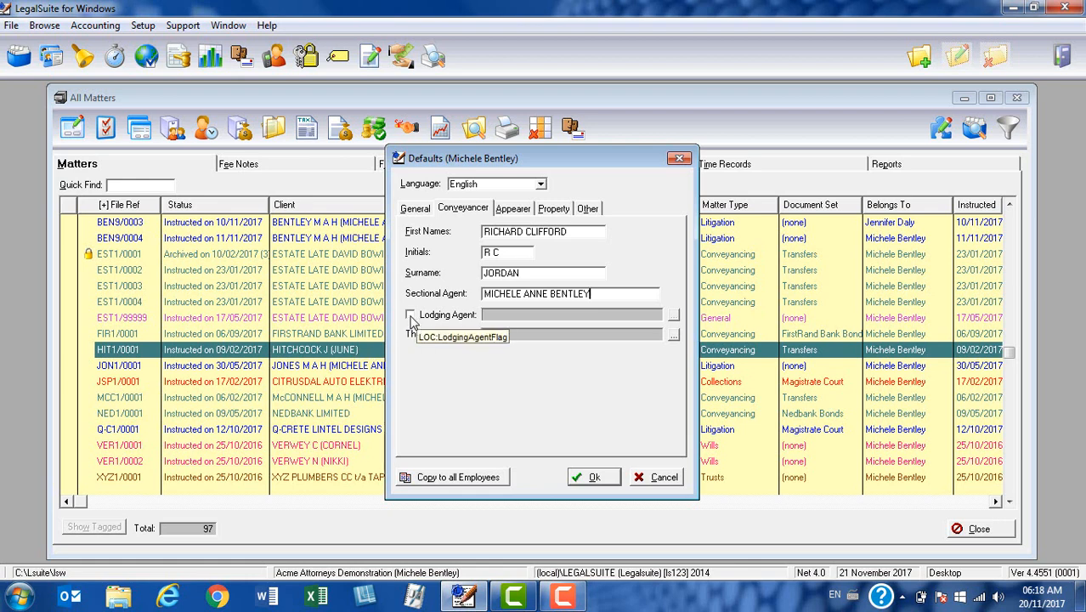
Enable a lodging agent and choose SMITH & JONES from the attorneys list
{"action": "left_click", "coordinate": [411, 316]}
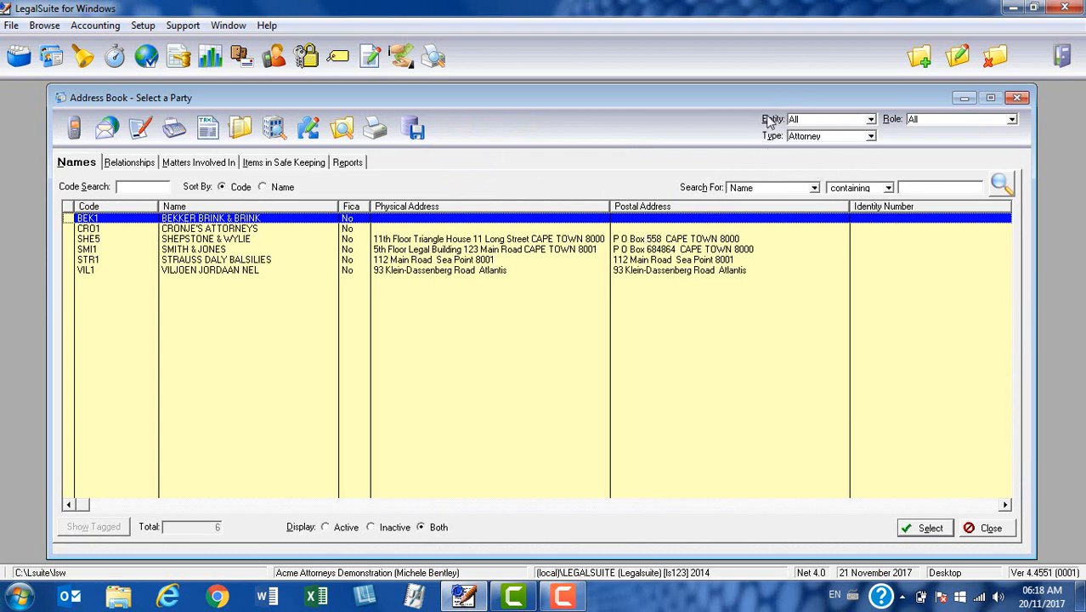
{"action": "left_click", "coordinate": [204, 250]}
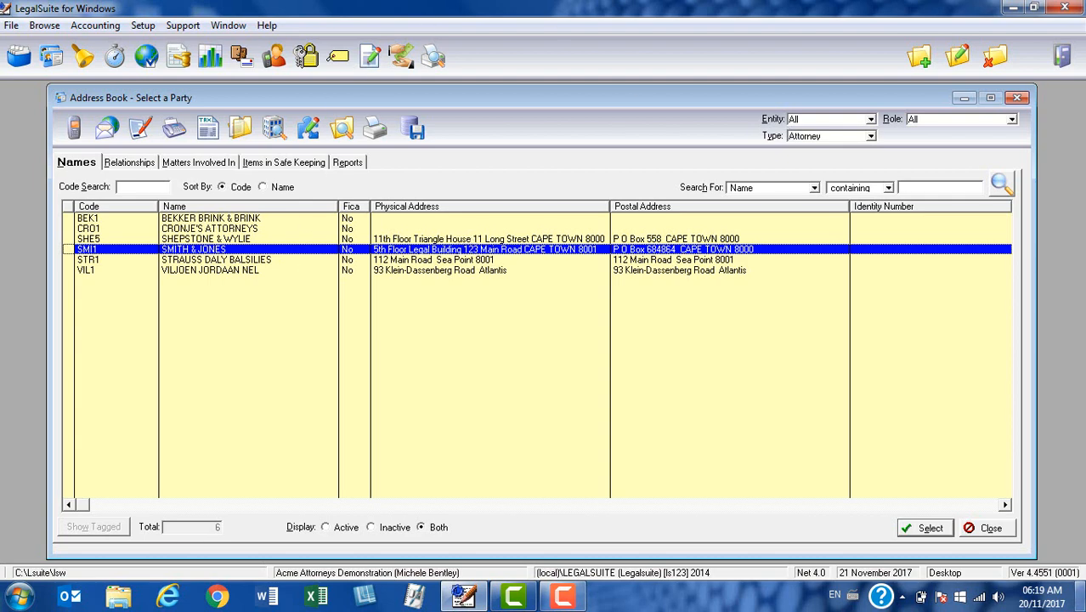
{"action": "left_click", "coordinate": [906, 536]}
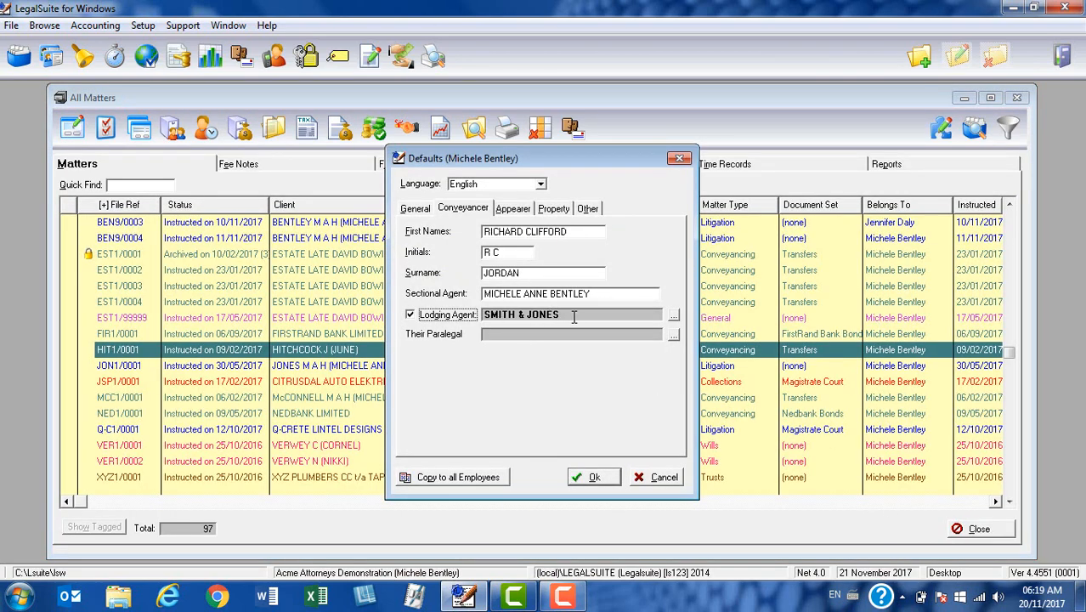
{"action": "left_click", "coordinate": [514, 209]}
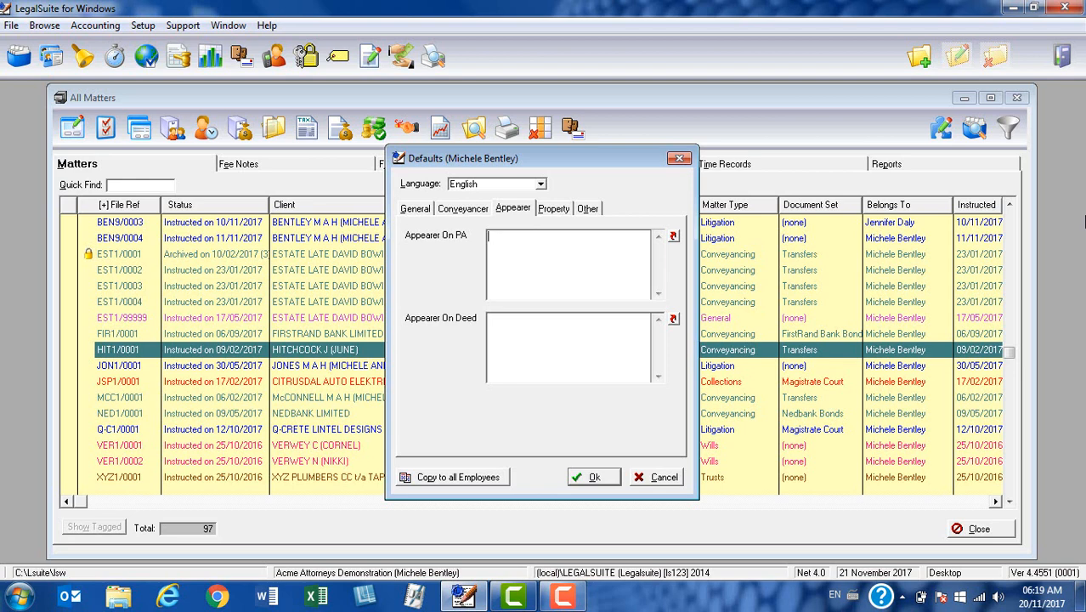
Type the three appearers' full names, joined by 'and', into Appearer On PA
{"action": "left_click", "coordinate": [567, 255]}
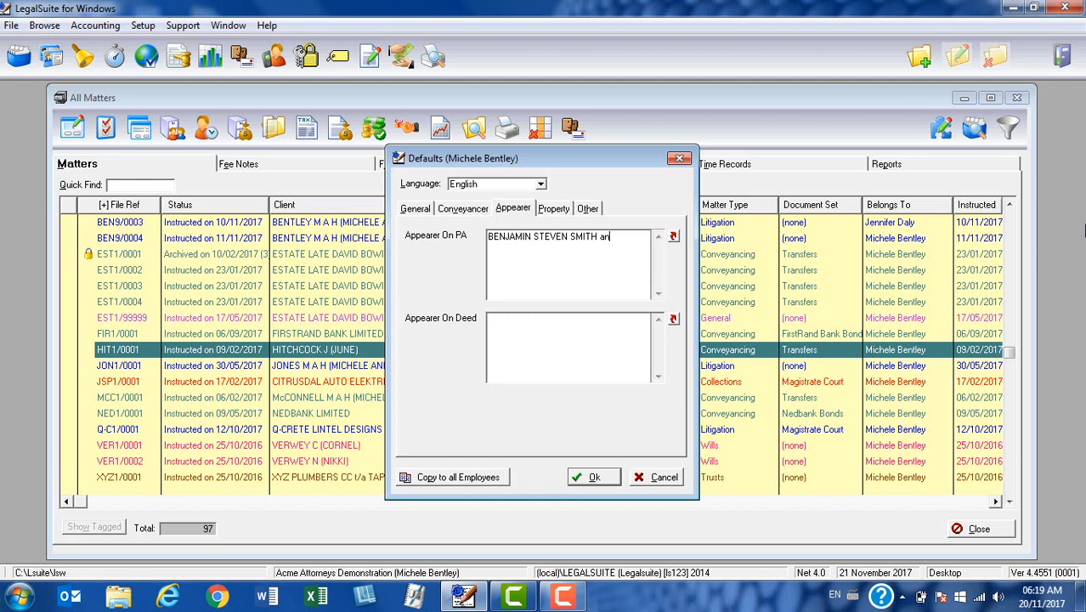
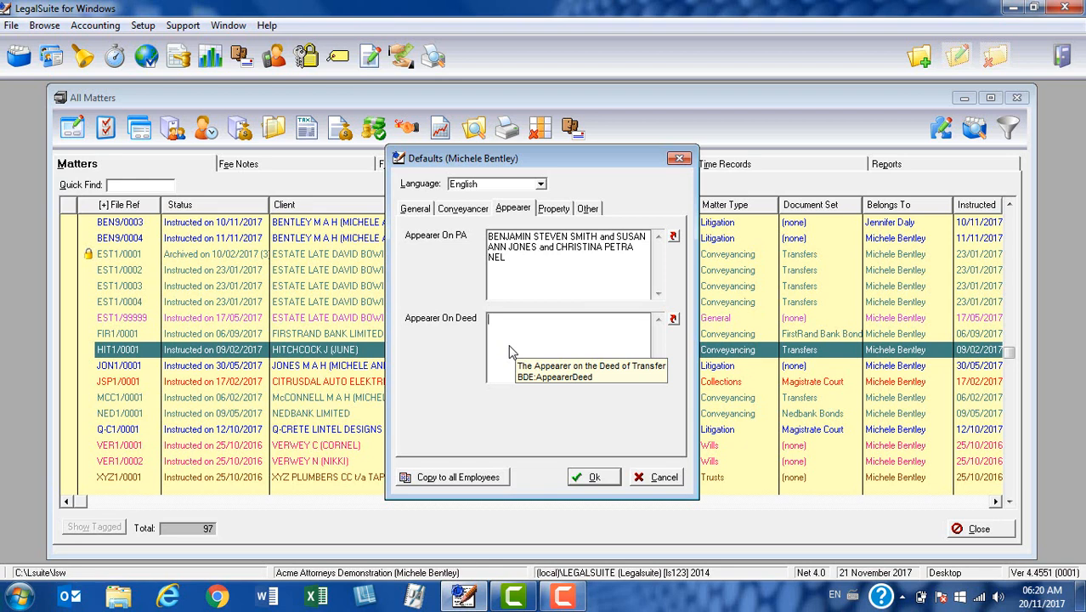
Set Held By to 'HELD BY Deed of Transfer Number', the terms-and-conditions Subject To clause, and units SQUARE METRES
{"action": "left_click", "coordinate": [553, 209]}
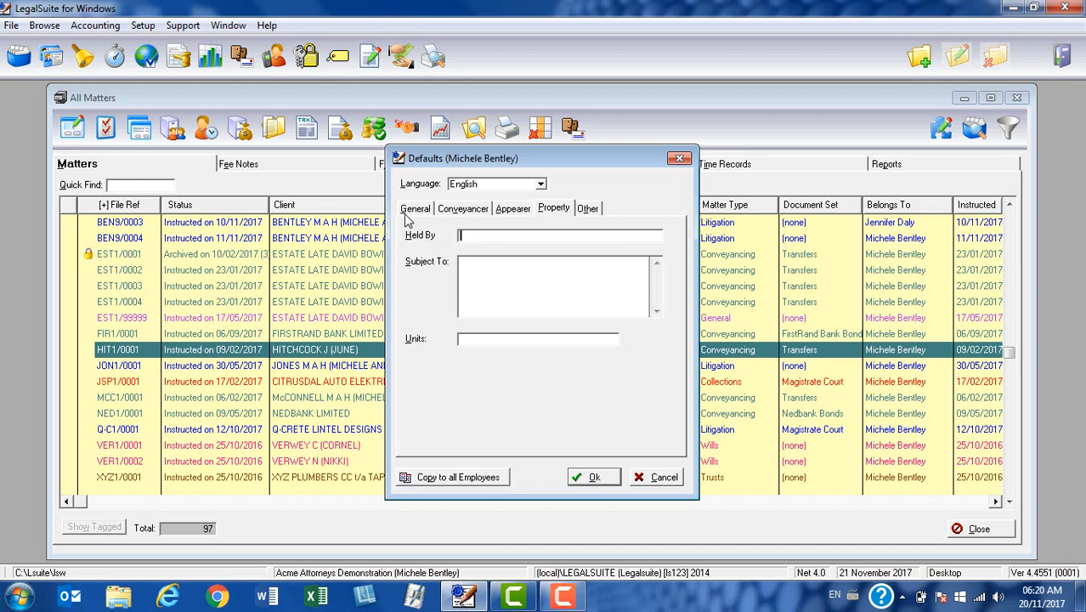
{"action": "type", "text": "HELD BY Deed of Transfe"}
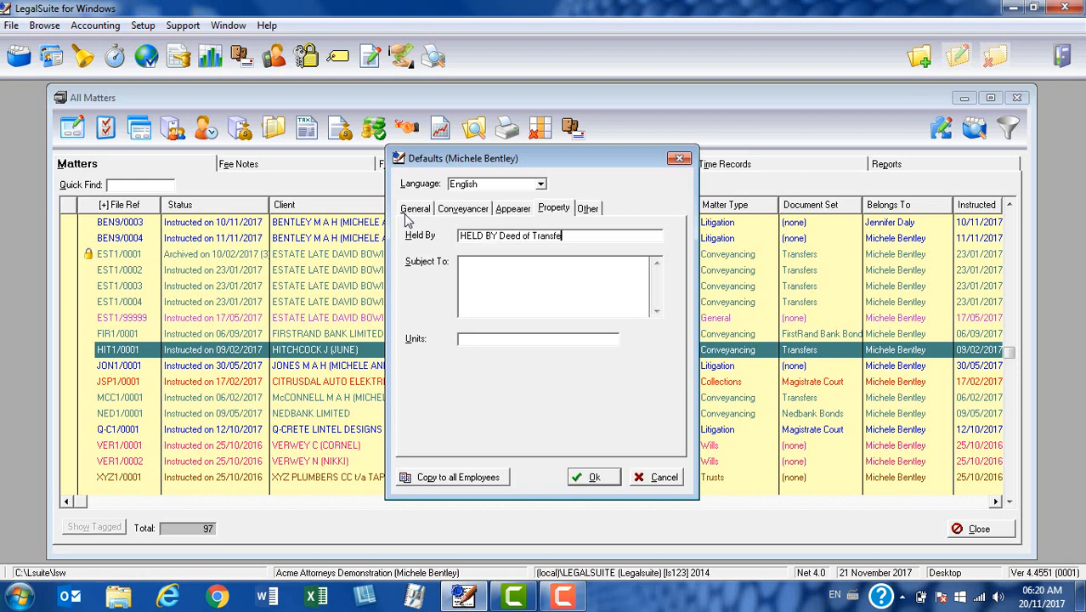
{"action": "type", "text": "r Number"}
{"action": "left_click", "coordinate": [506, 297]}
{"action": "type", "text": "SUBJECT TO "}
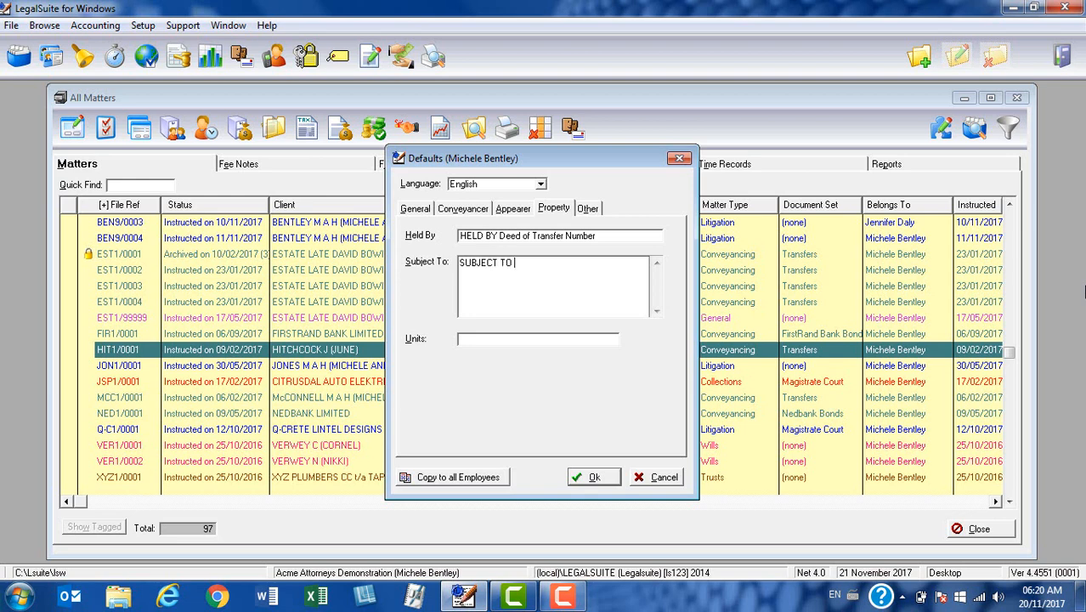
{"action": "type", "text": "all the terms and condition"}
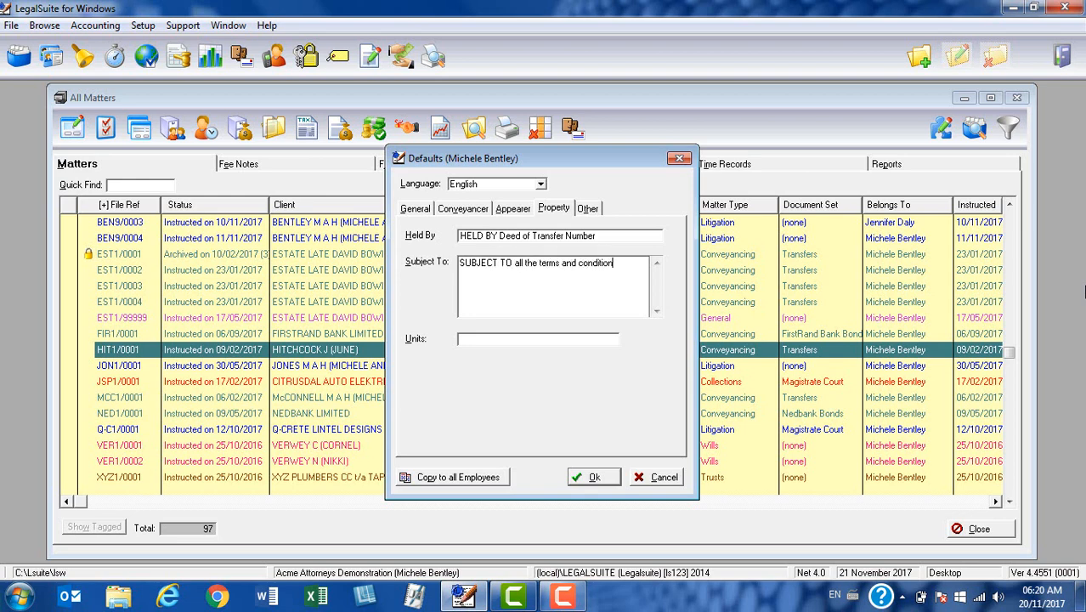
{"action": "type", "text": "s contained therein."}
{"action": "left_click", "coordinate": [515, 340]}
{"action": "type", "text": "SQUARE METTRE"}
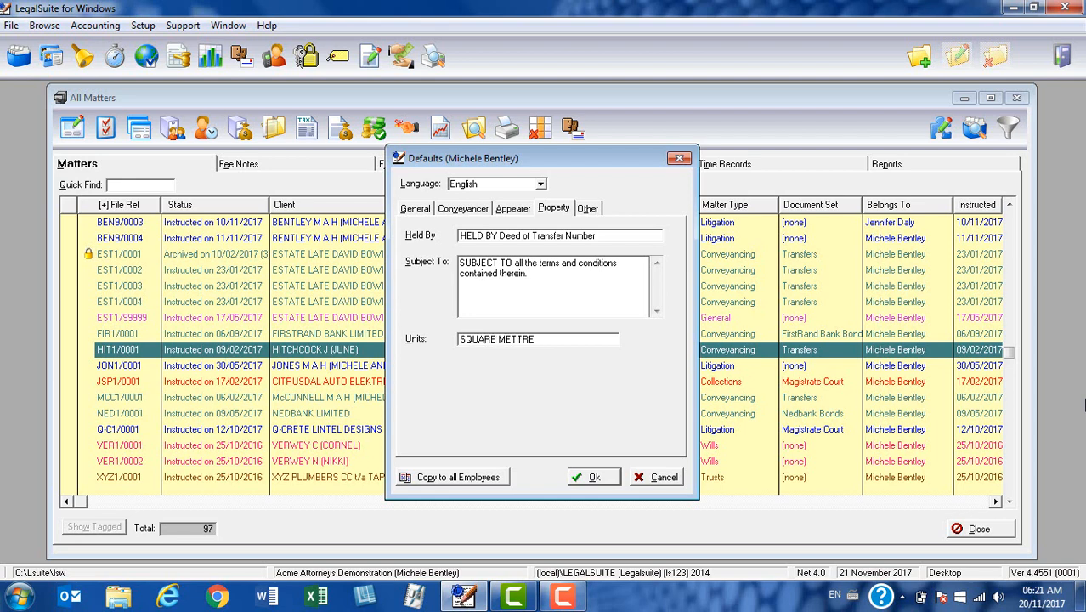
{"action": "key", "text": "BackSpace"}
{"action": "key", "text": "BackSpace"}
{"action": "key", "text": "BackSpace"}
{"action": "type", "text": "RES"}
Enter PROFORMA ACCOUNT as the English proforma account heading
{"action": "left_click", "coordinate": [590, 212]}
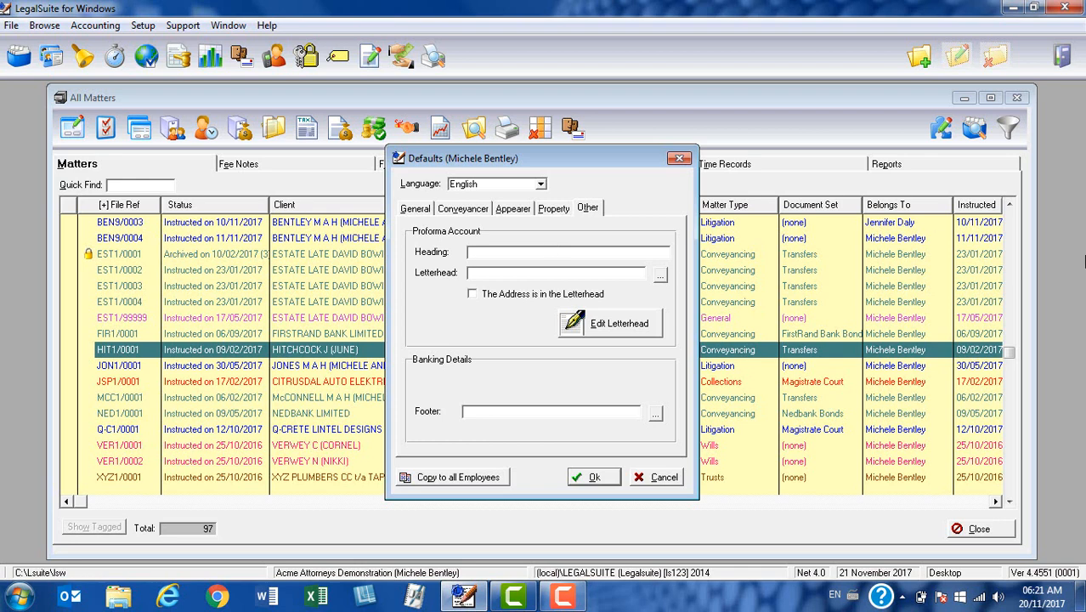
{"action": "type", "text": "PROFORMA CO"}
{"action": "key", "text": "BackSpace"}
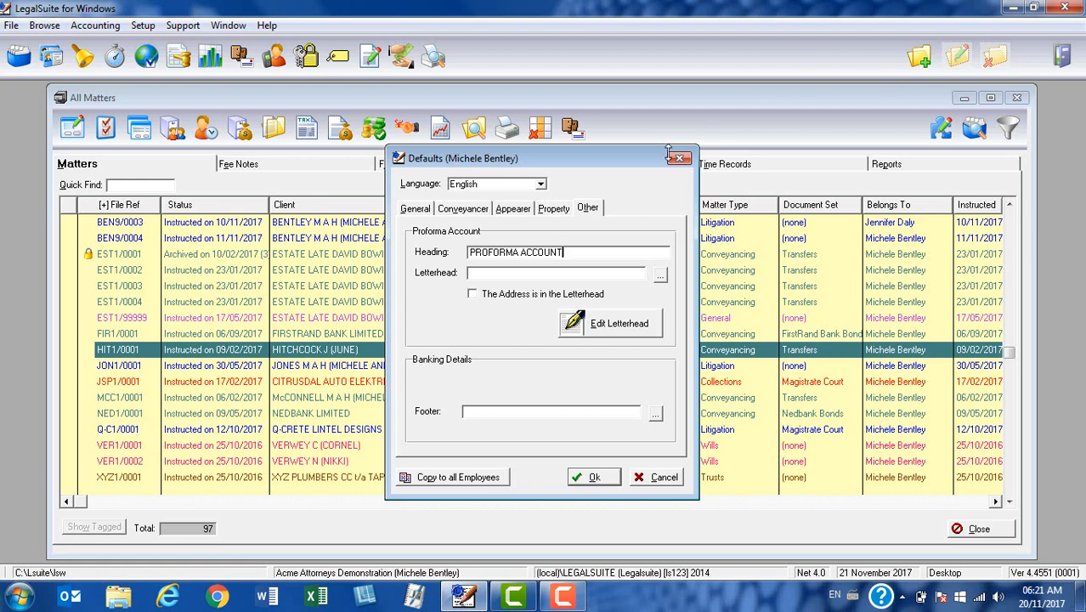
Go back through the tabs to the General defaults and bring up the Language list
{"action": "left_click", "coordinate": [548, 212]}
{"action": "left_click", "coordinate": [515, 214]}
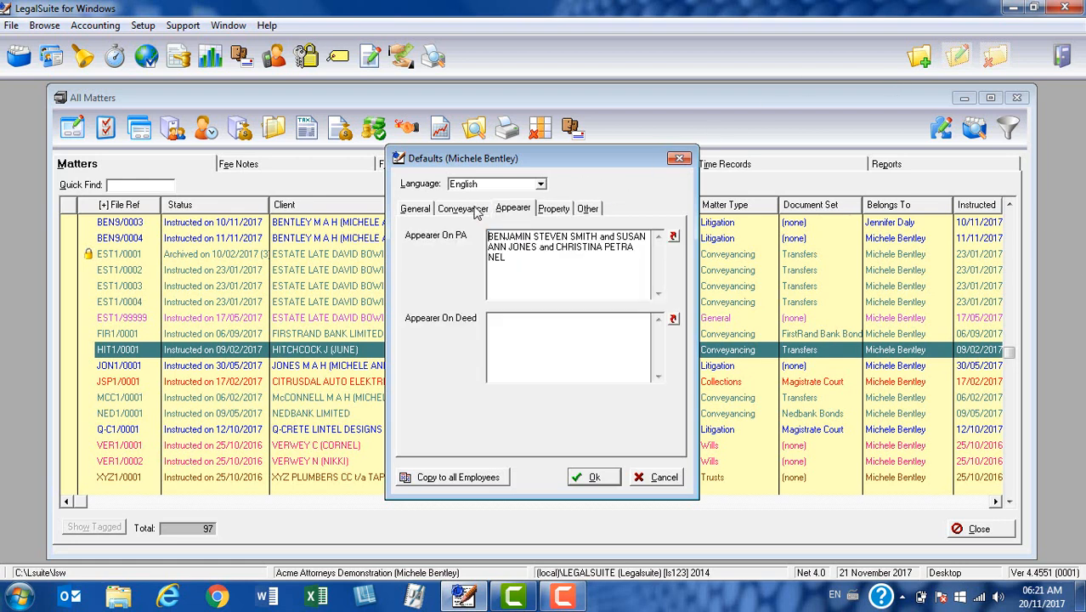
{"action": "left_click", "coordinate": [476, 210]}
{"action": "left_click", "coordinate": [416, 210]}
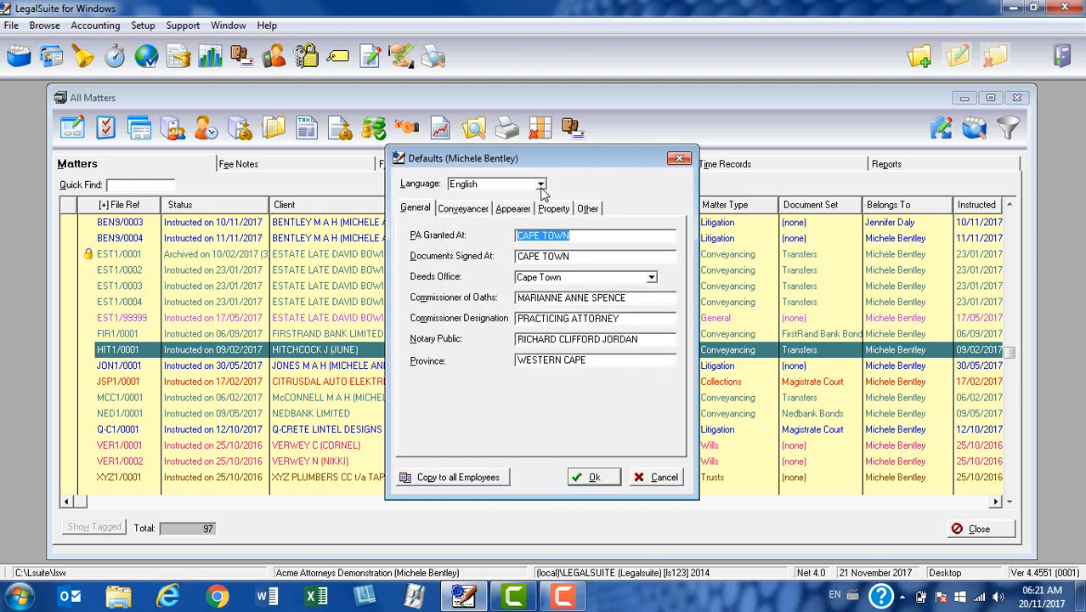
{"action": "left_click", "coordinate": [540, 185]}
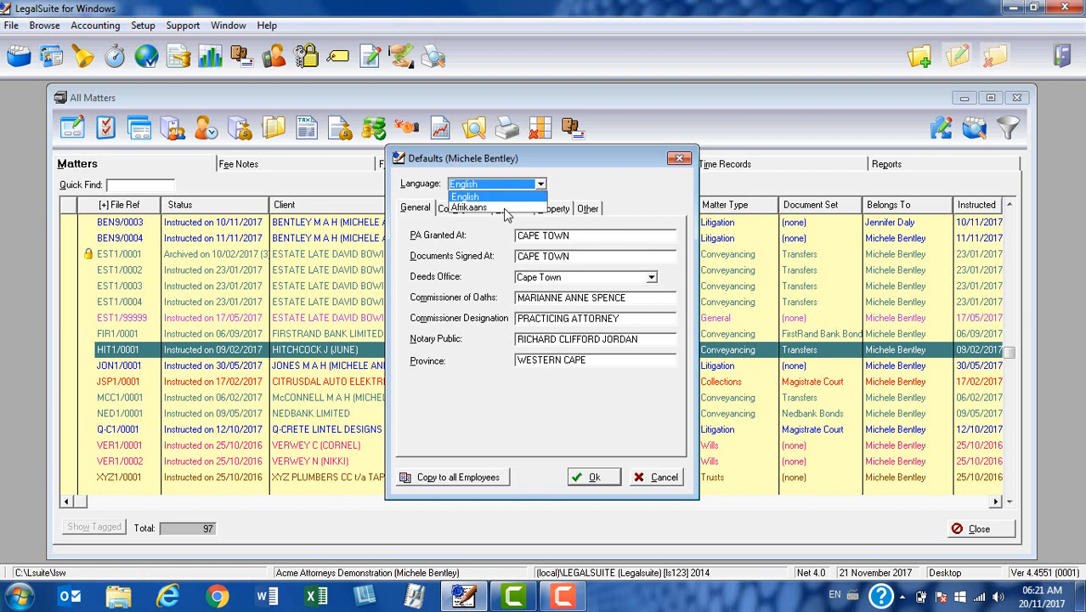
Switch the language to Afrikaans and review the Conveyancer, Appearer, Property and Other pages
{"action": "left_click", "coordinate": [505, 208]}
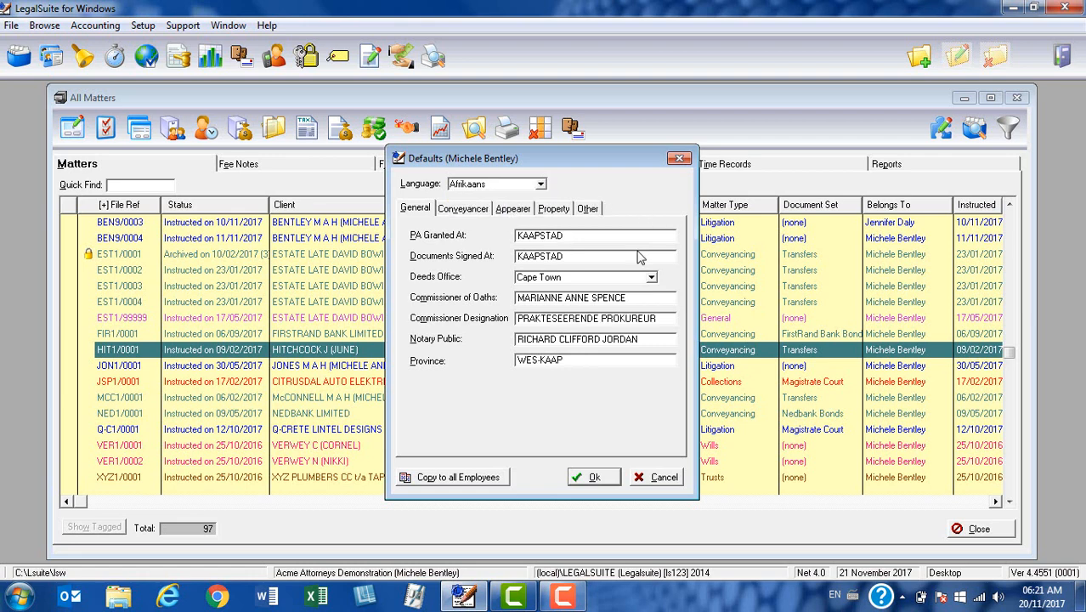
{"action": "left_click", "coordinate": [473, 216]}
{"action": "left_click", "coordinate": [515, 214]}
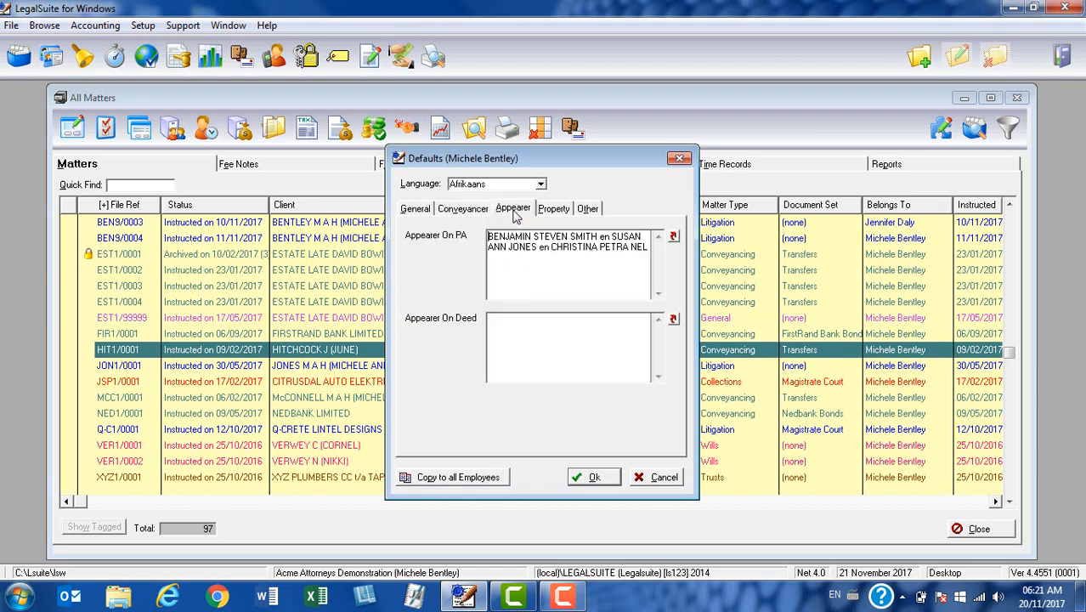
{"action": "left_click", "coordinate": [552, 214]}
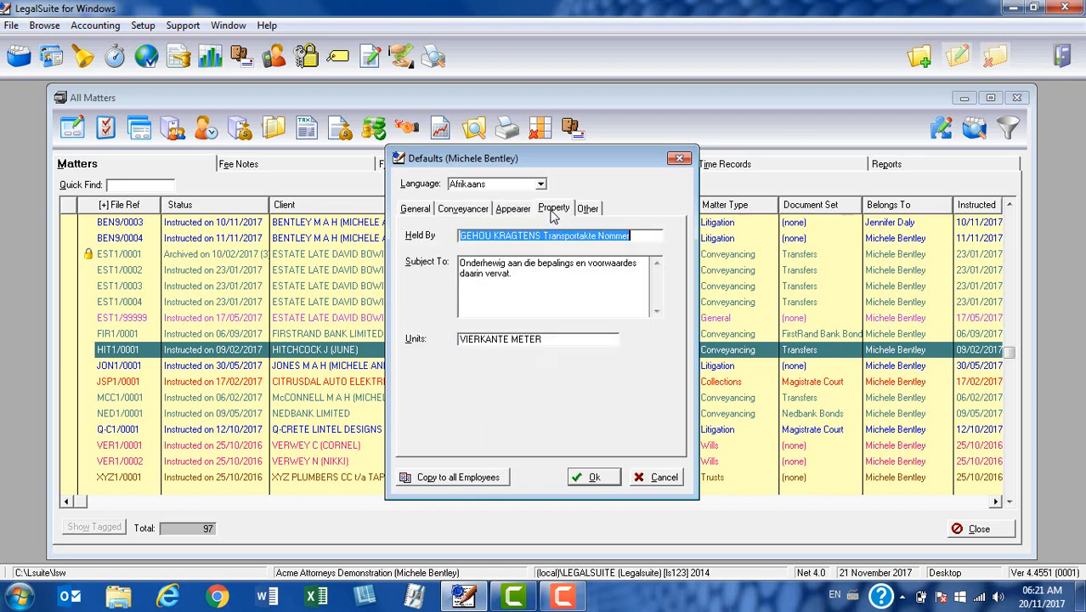
{"action": "left_click", "coordinate": [586, 214]}
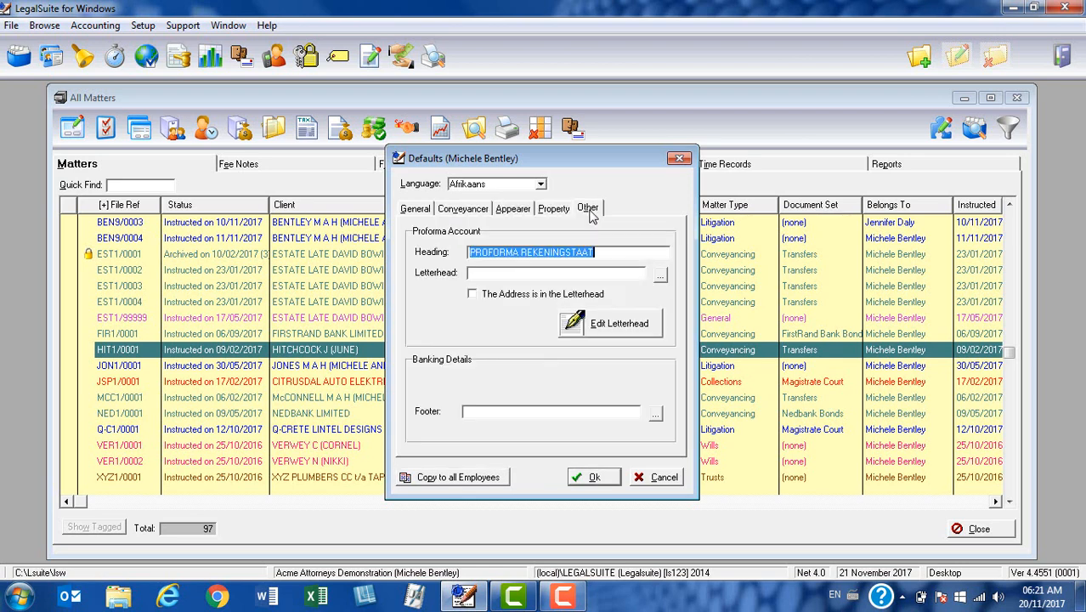
{"action": "left_click", "coordinate": [415, 208]}
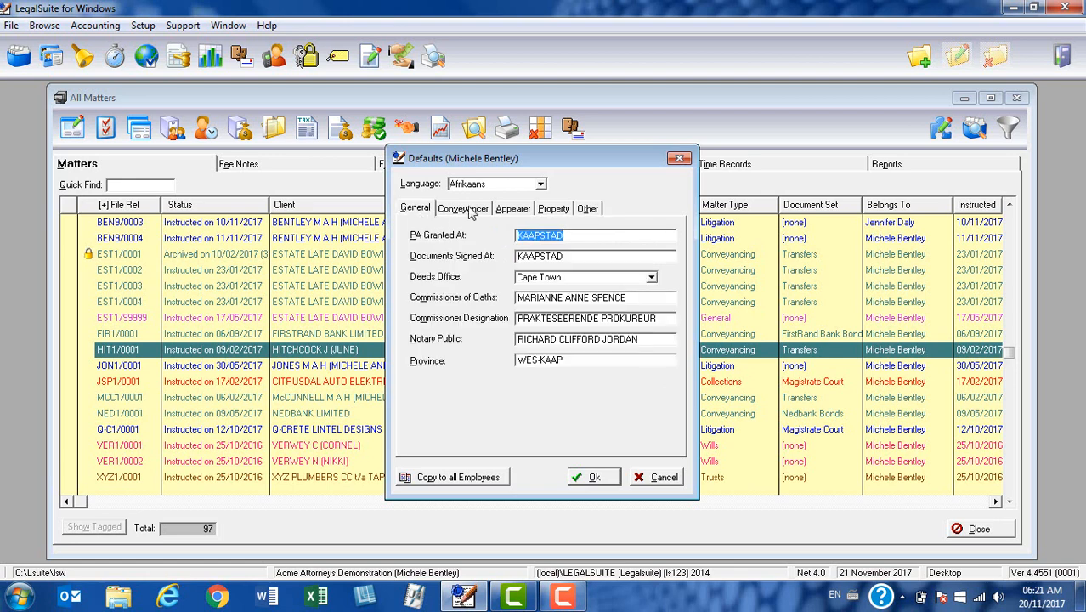
Set the language back to English and save the defaults with Ok
{"action": "left_click", "coordinate": [541, 189]}
{"action": "left_click", "coordinate": [519, 204]}
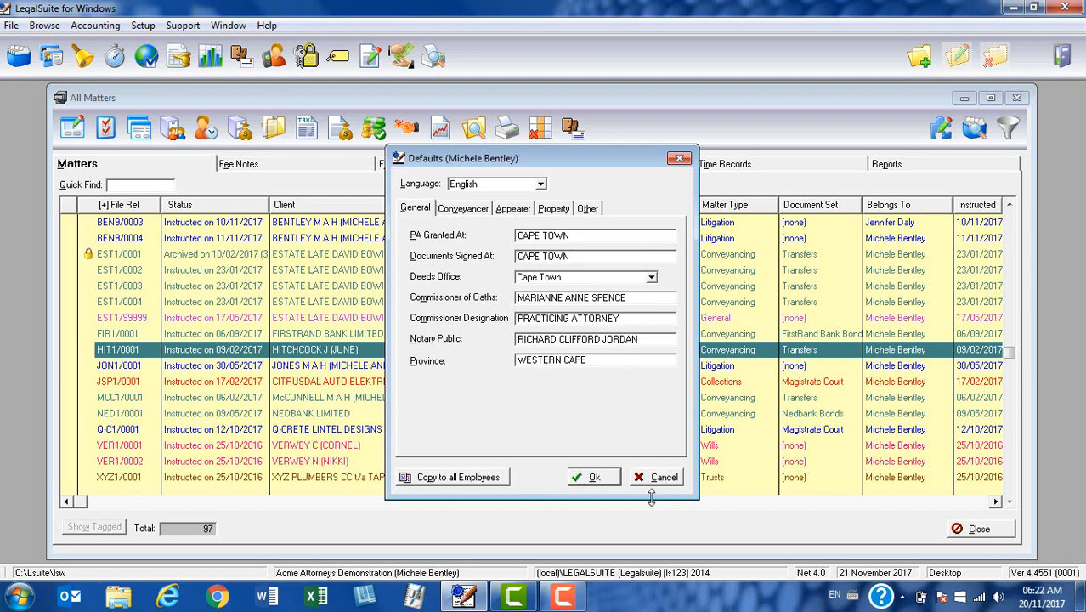
{"action": "left_click", "coordinate": [595, 478]}
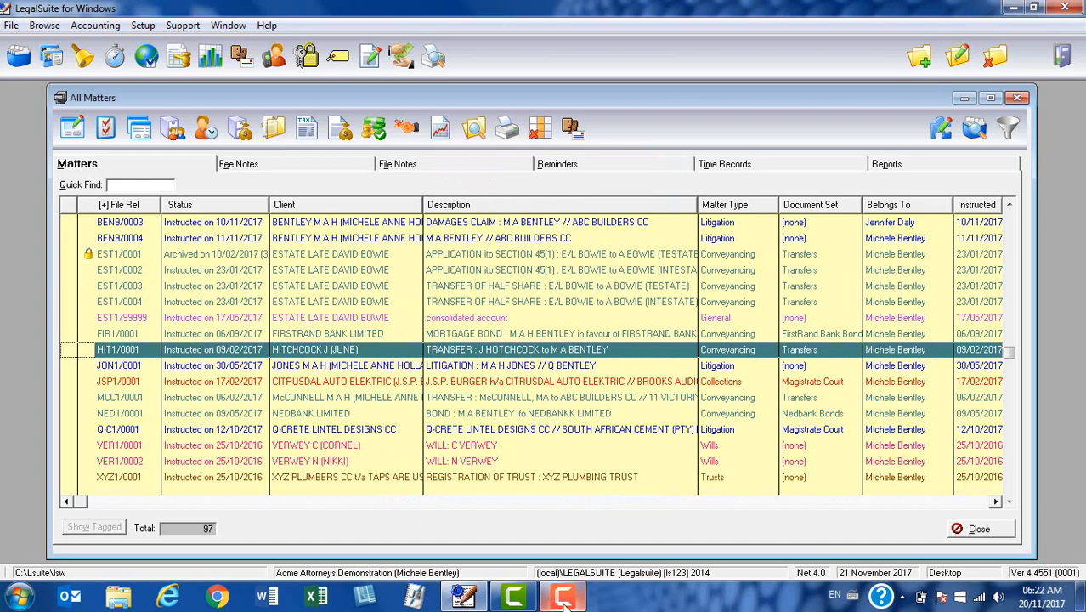